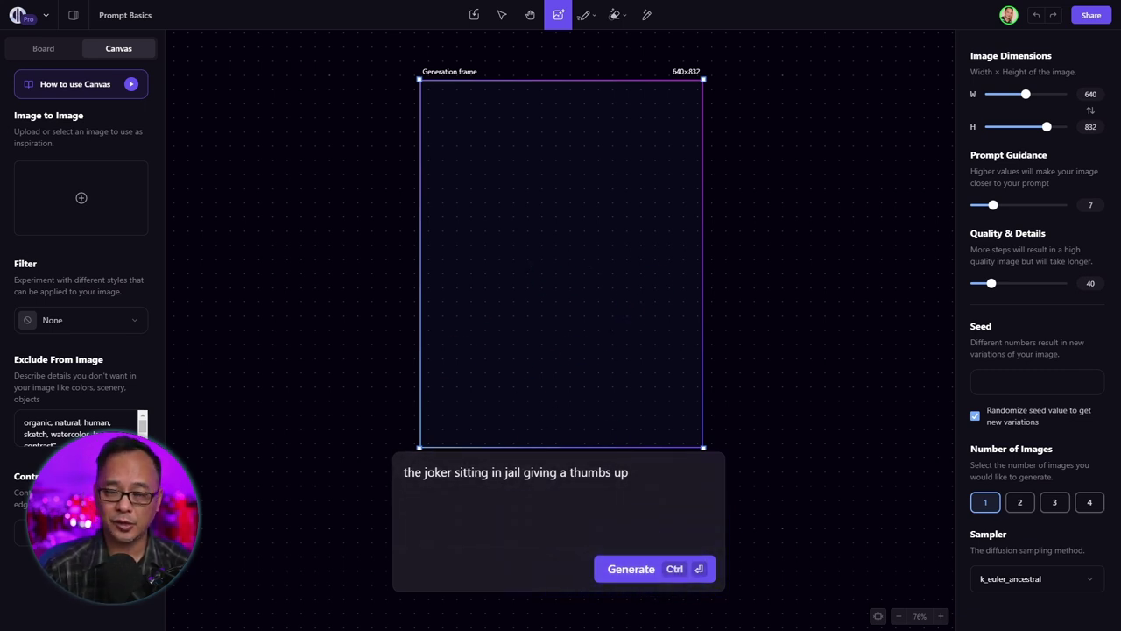
Scroll up the canvas to the 640×832 frame holding the Joker-in-jail prompt.
scroll(782, 427, "up", 1)
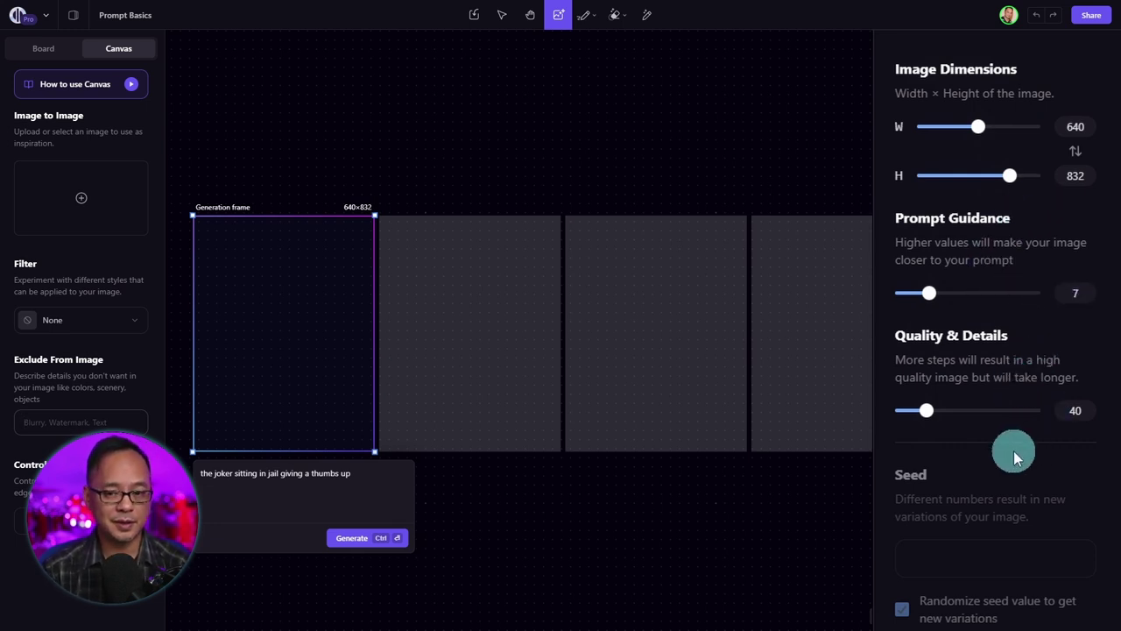
Scroll down the canvas to view the four generated Joker-in-jail images.
scroll(1013, 450, "down", 3)
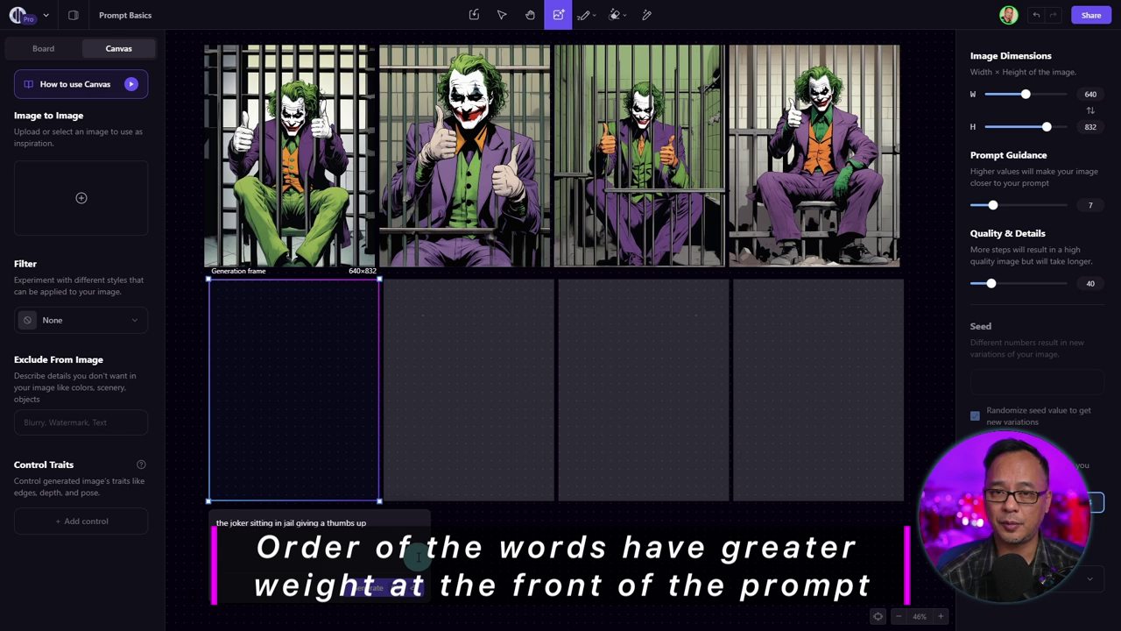
Prefix the prompt with 'cinematic film still,' and generate four new jail Joker images.
type("cinematic film still,")
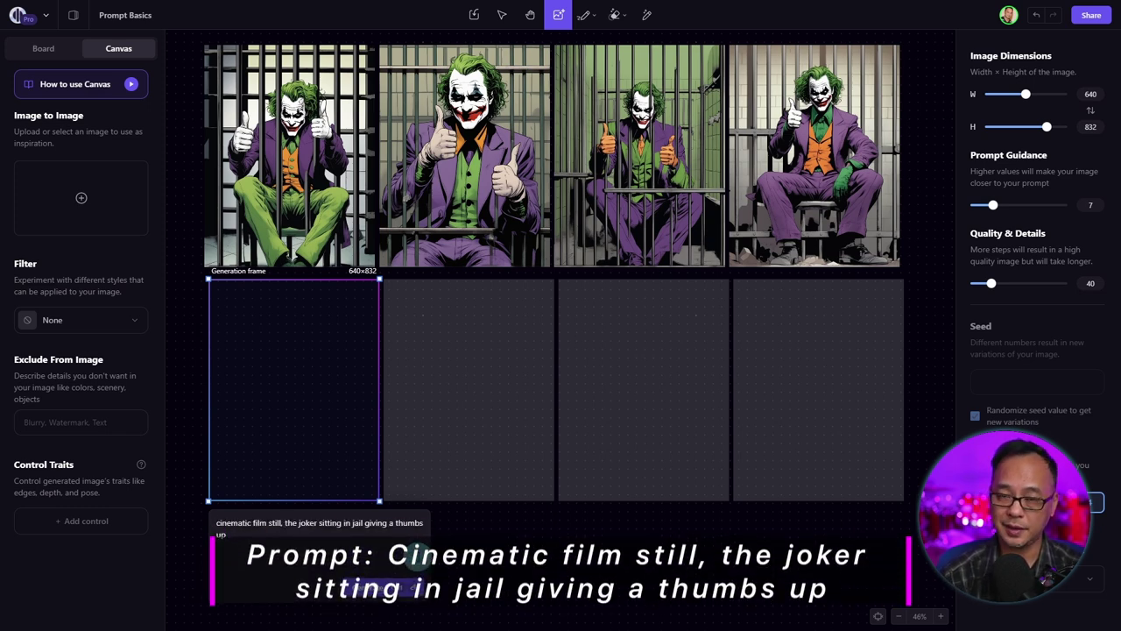
key("Return")
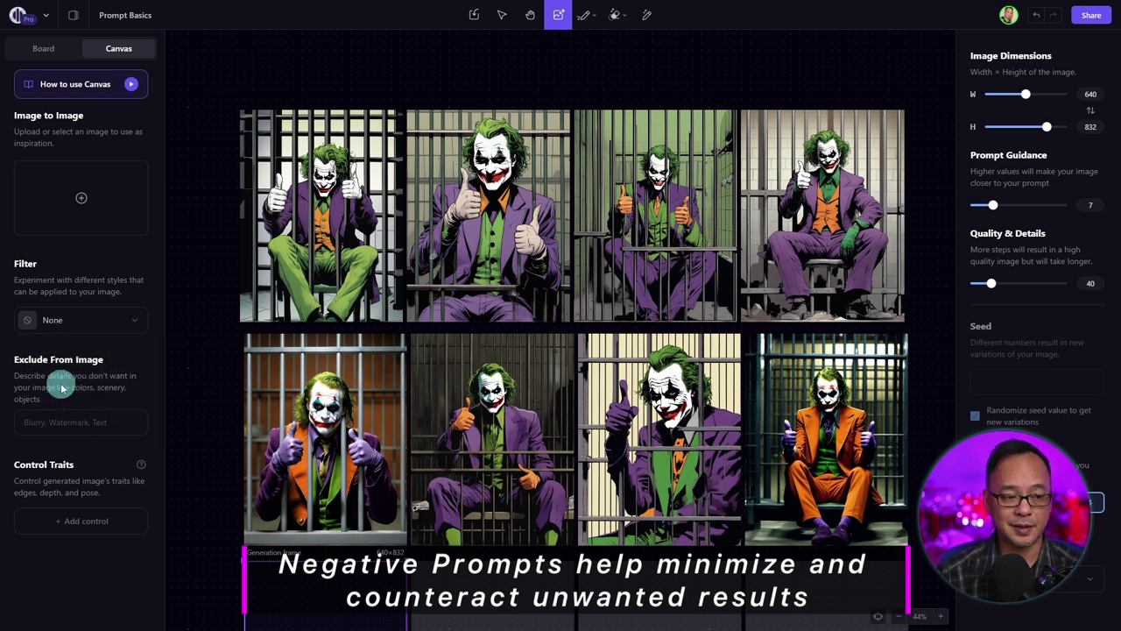
Exclude anime, cartoon, graphic, text, painting, crayon, graphite, abstract, glitch, deformed, mutated, ugly, disfigured.
left_click(80, 422)
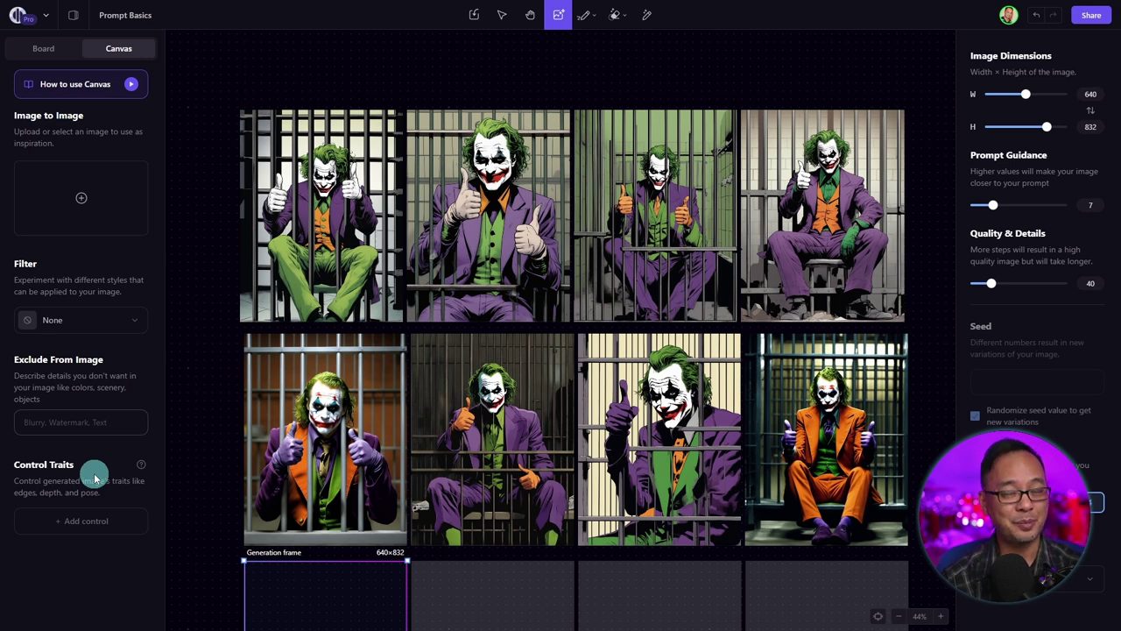
type("anime, cartoon, graphic, text, painting, crayon, graphite, abstract, glitch, deformed, mutated, ugly, disfigured")
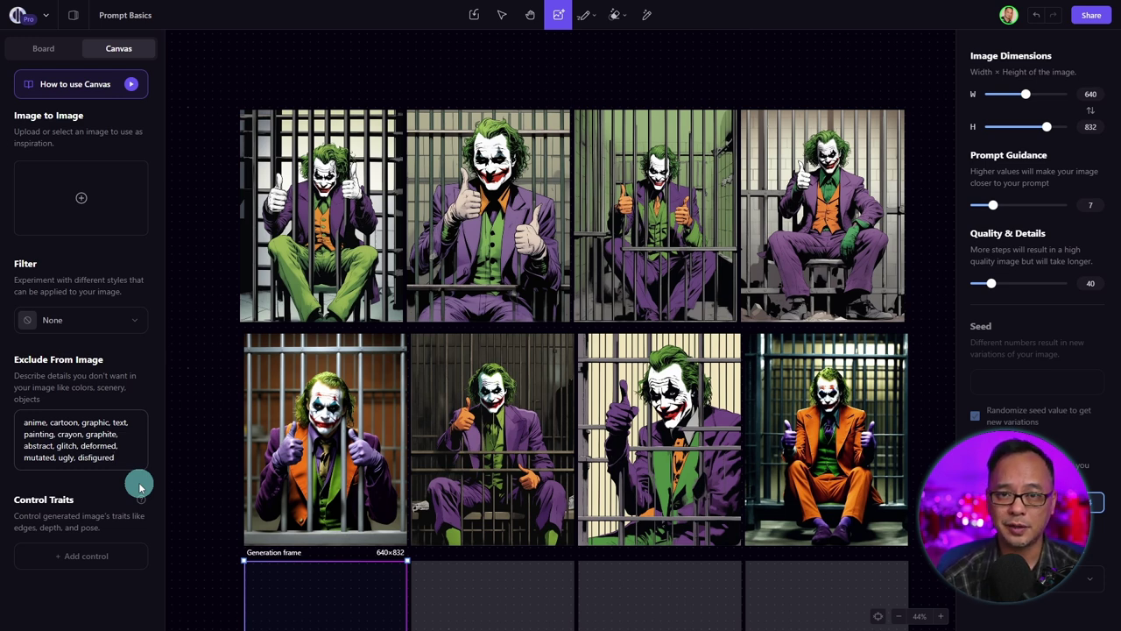
Append 'Hollywood movie, cinemascope, film grain, grainy, shallow depth of field' to the prompt.
scroll(619, 541, "down", 3)
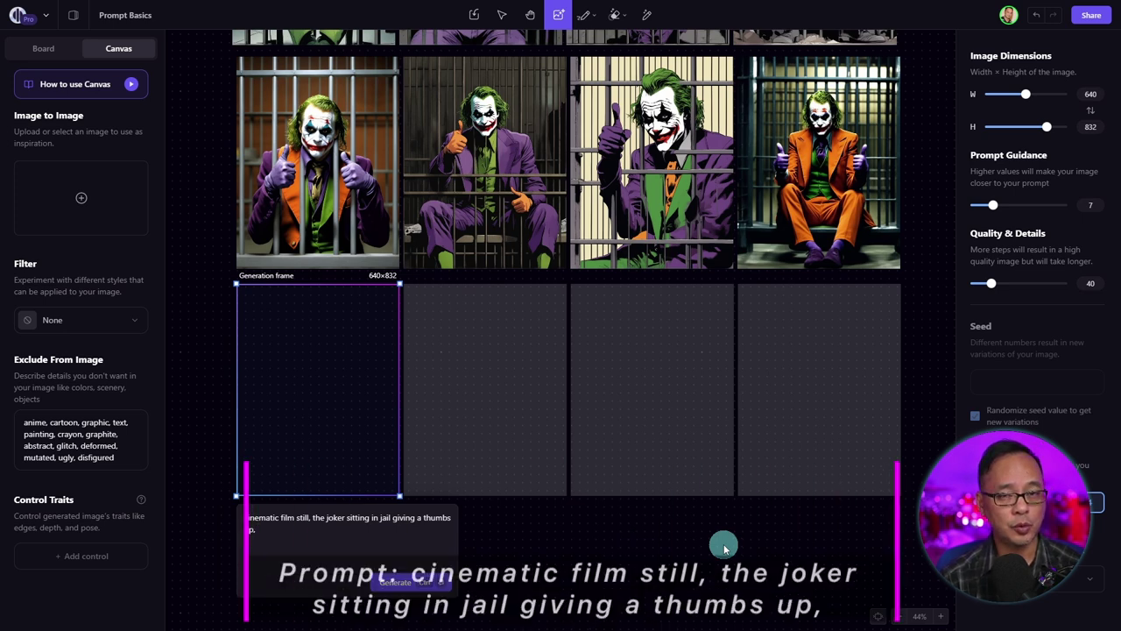
type("Hollywood movie, cinemascope")
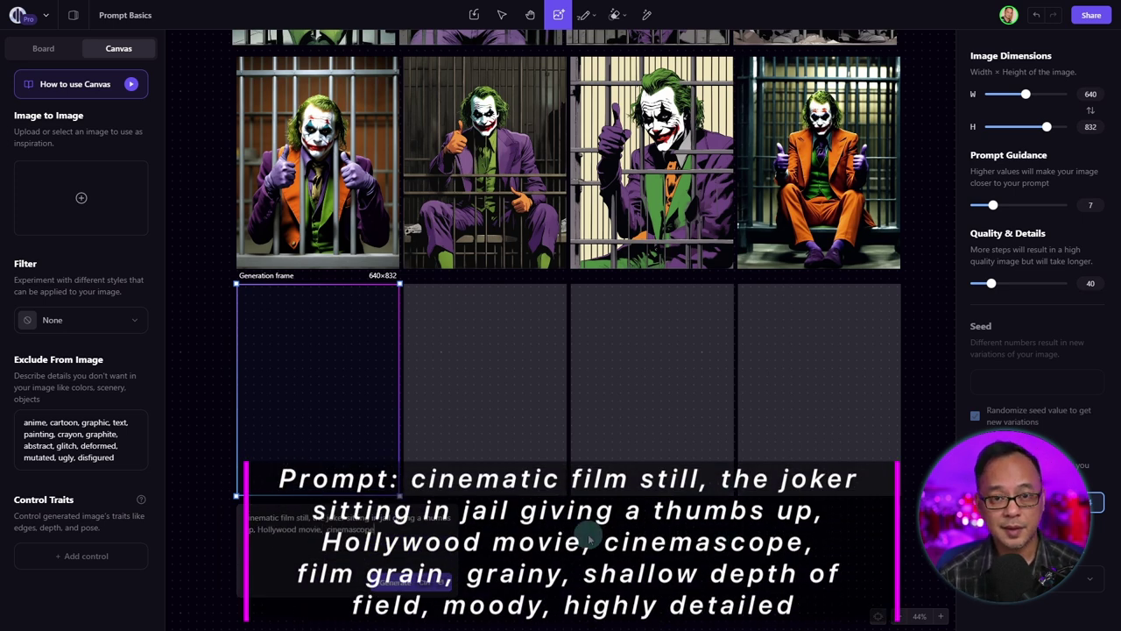
type(", film grain, grainy")
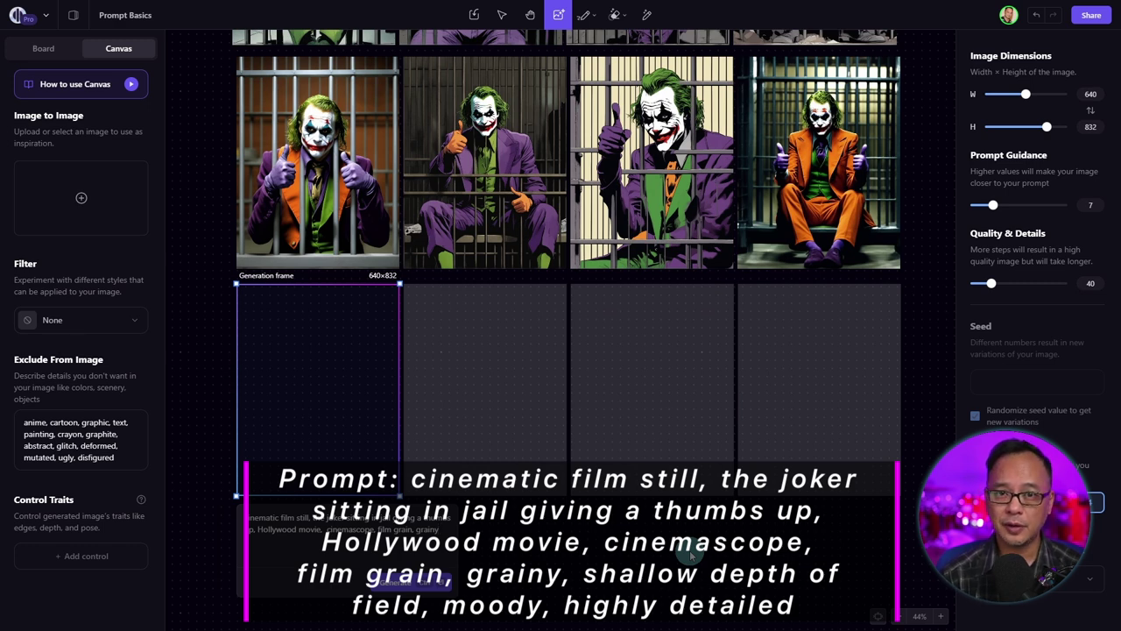
type(", shallow depth of field, moody, highly detailed")
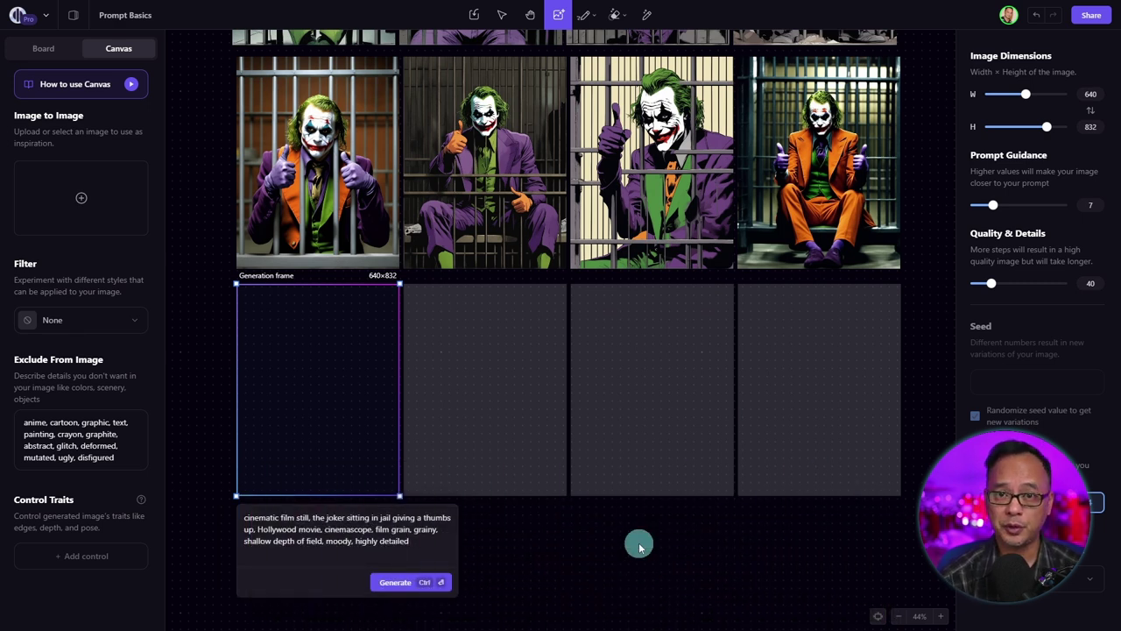
Generate a row of four darker, cinematic Joker images from the extended prompt.
key("ctrl+Return")
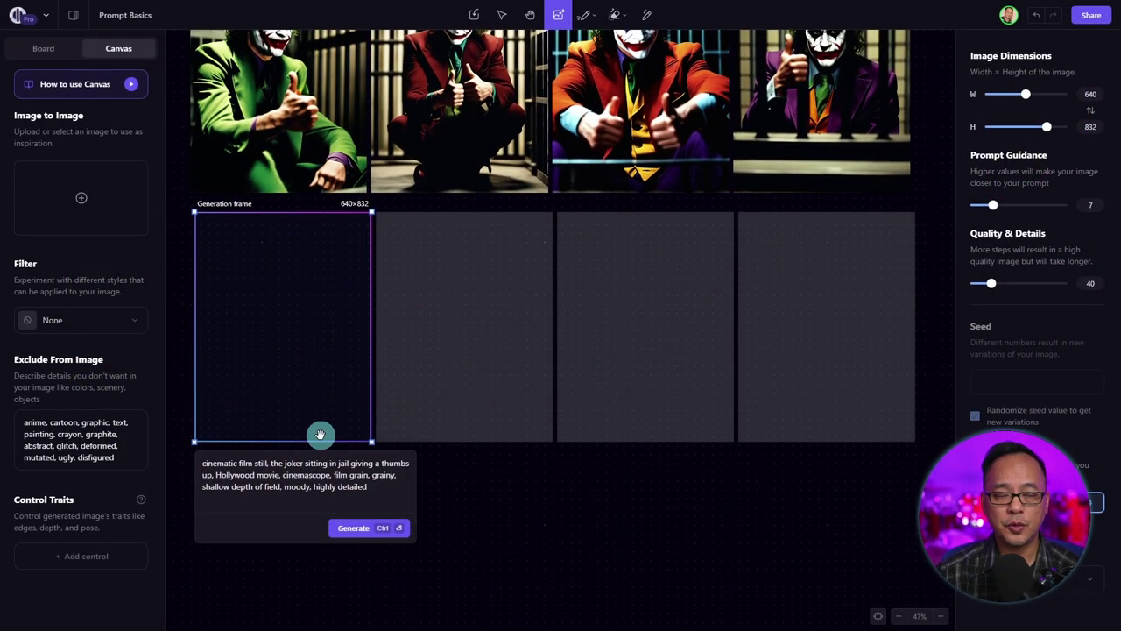
Apply the Realistic Vision 2 filter and generate four photorealistic Joker portraits.
left_click(100, 319)
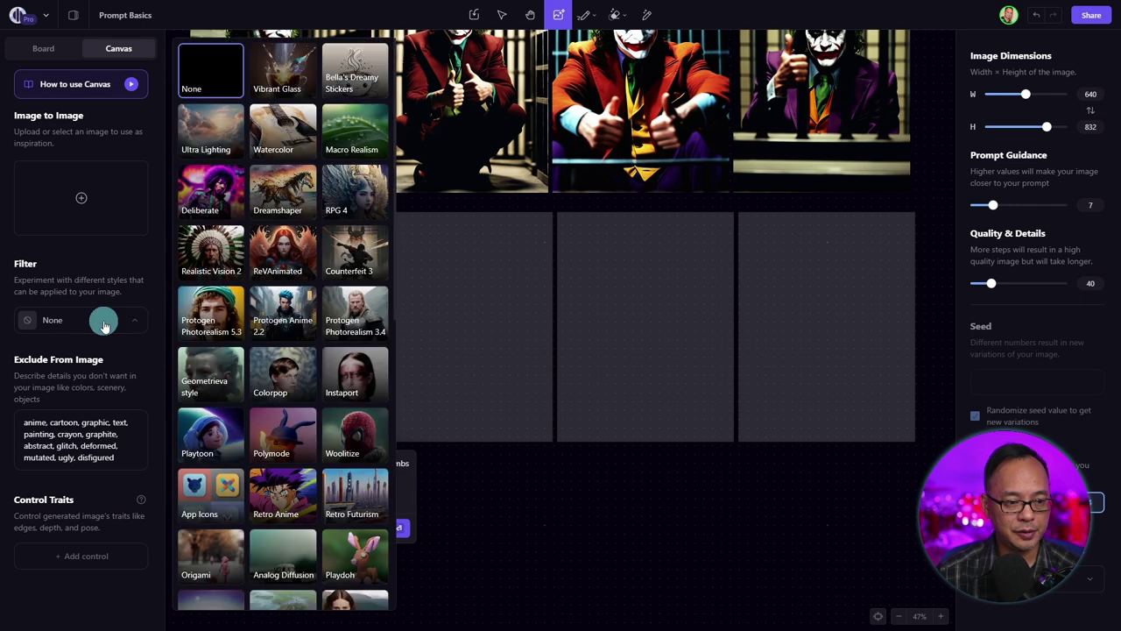
left_click(209, 257)
key("ctrl+Return")
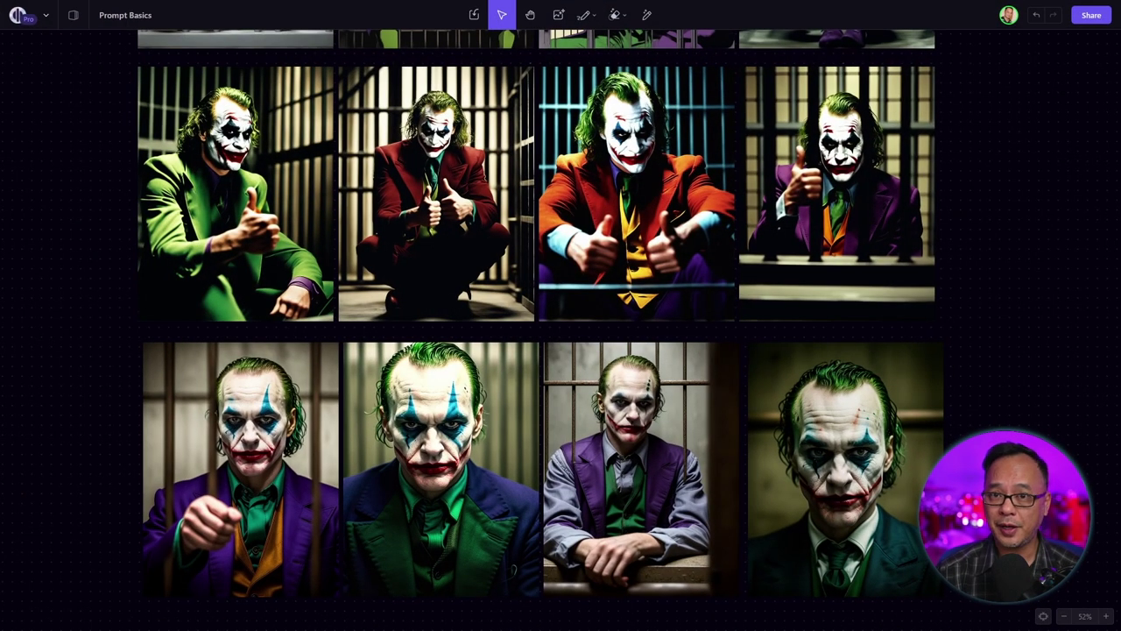
left_click(153, 495)
Select the bottom-right Joker portrait, then clear the portrait selection.
left_click(775, 499)
key("Escape")
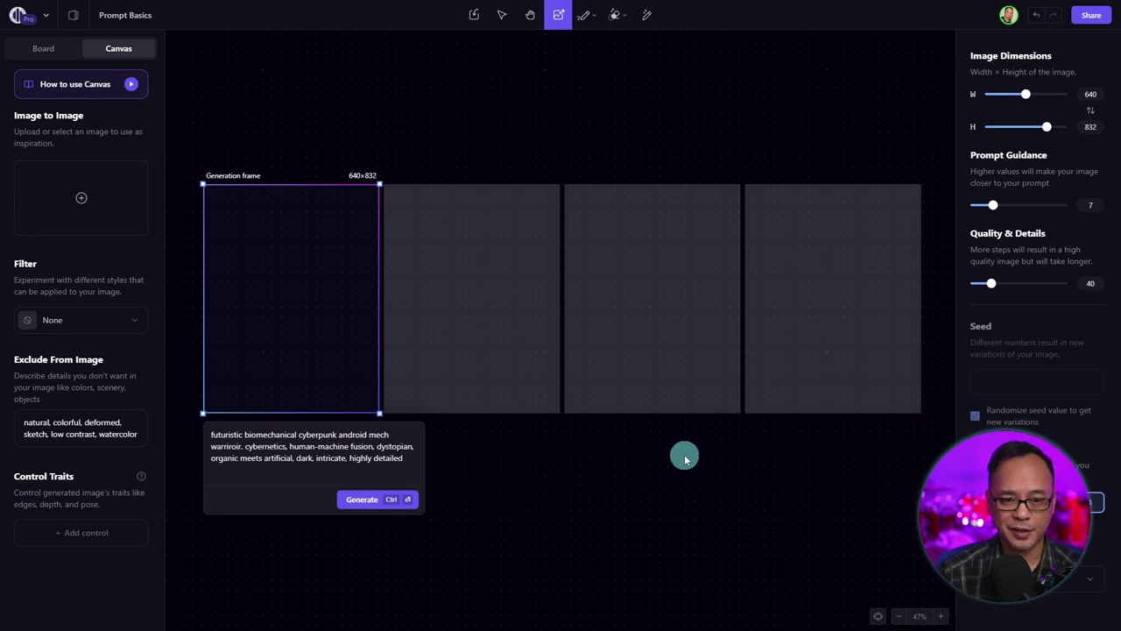
Generate the cyberpunk mech warrior row, then switch the filter to Neon Mecha.
left_click(358, 499)
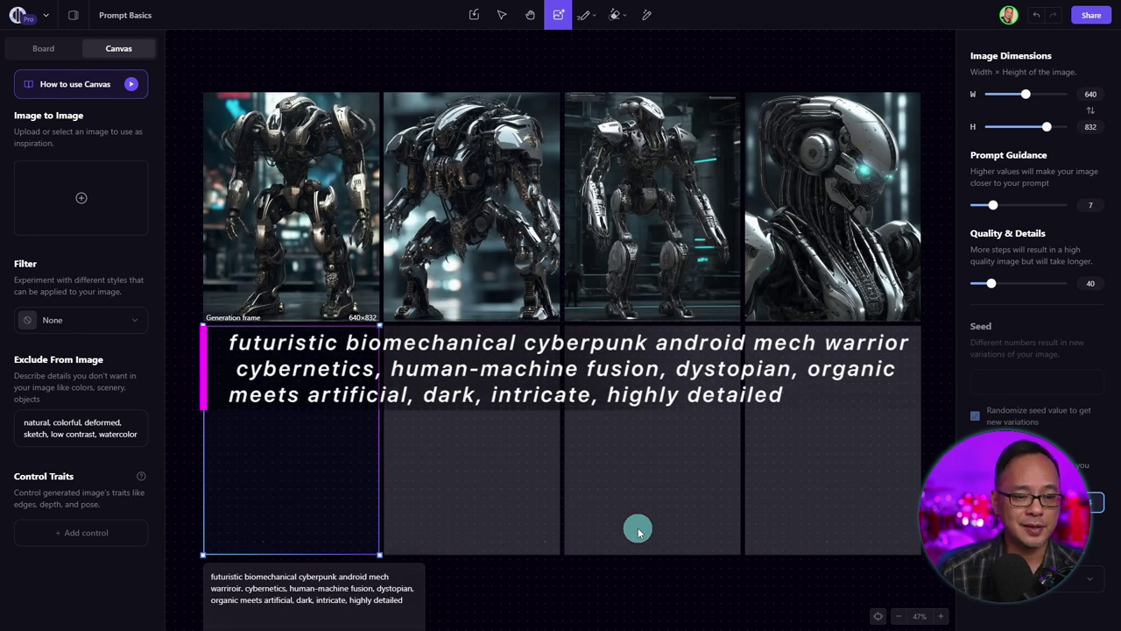
left_click(127, 326)
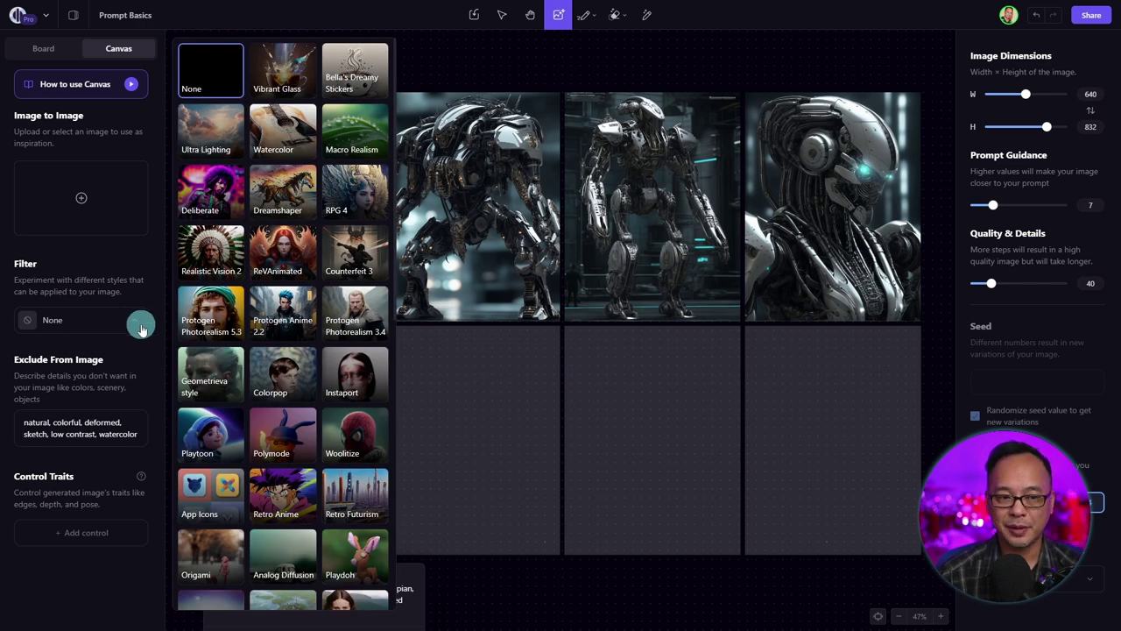
scroll(141, 321, "down", 10)
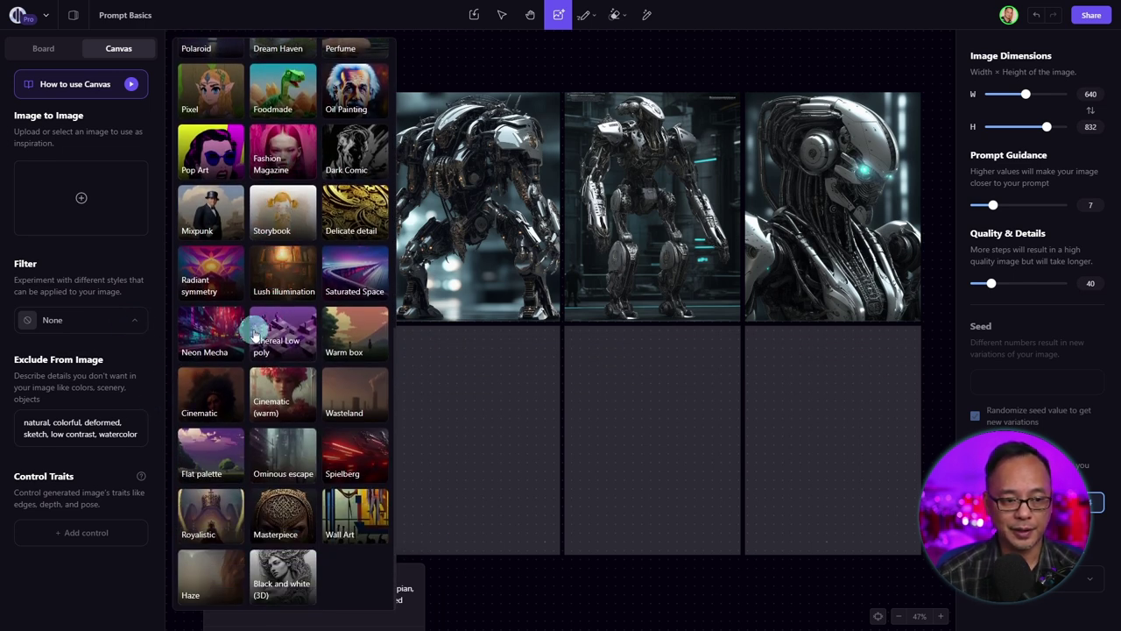
left_click(206, 338)
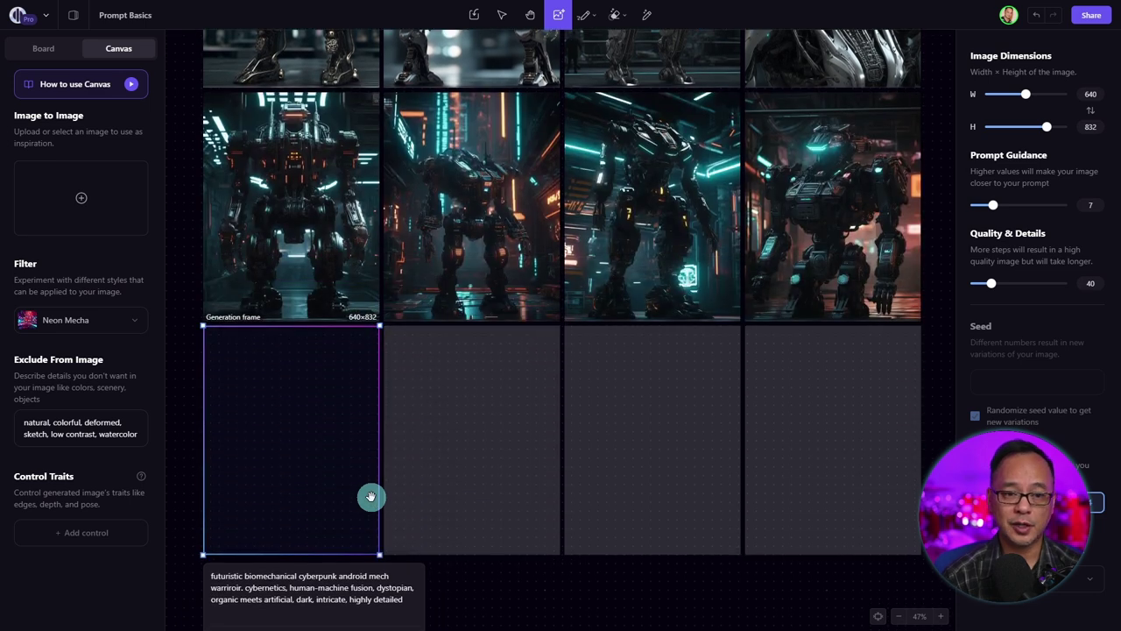
scroll(646, 569, "up", 5)
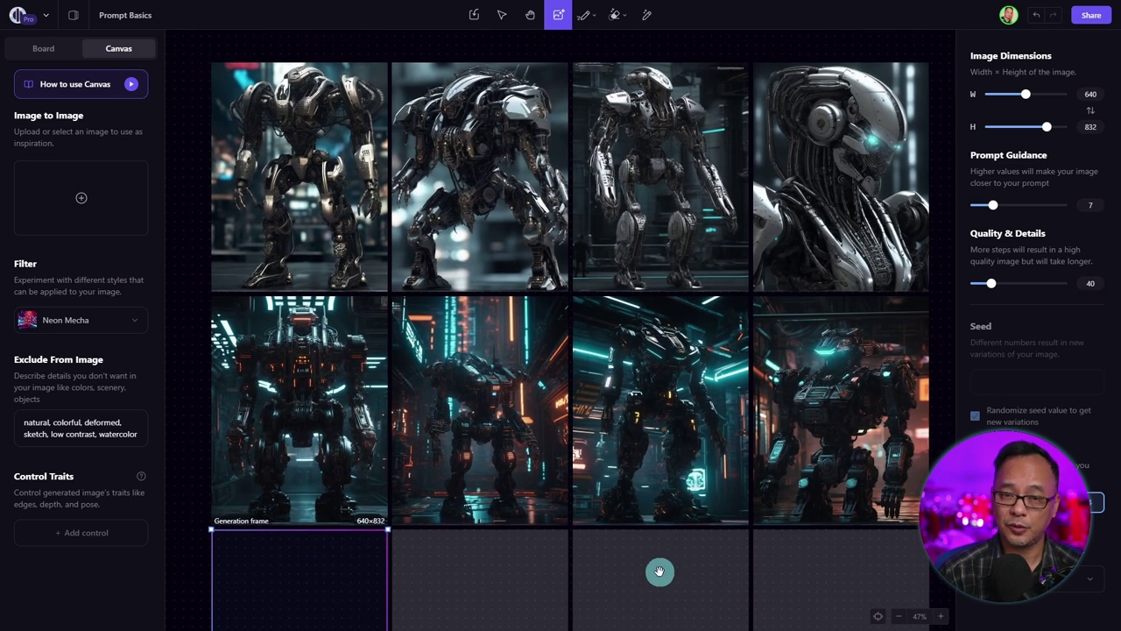
scroll(658, 570, "down", 7)
Switch the filter to RPG 4 and generate four dark armoured robot images.
left_click(55, 322)
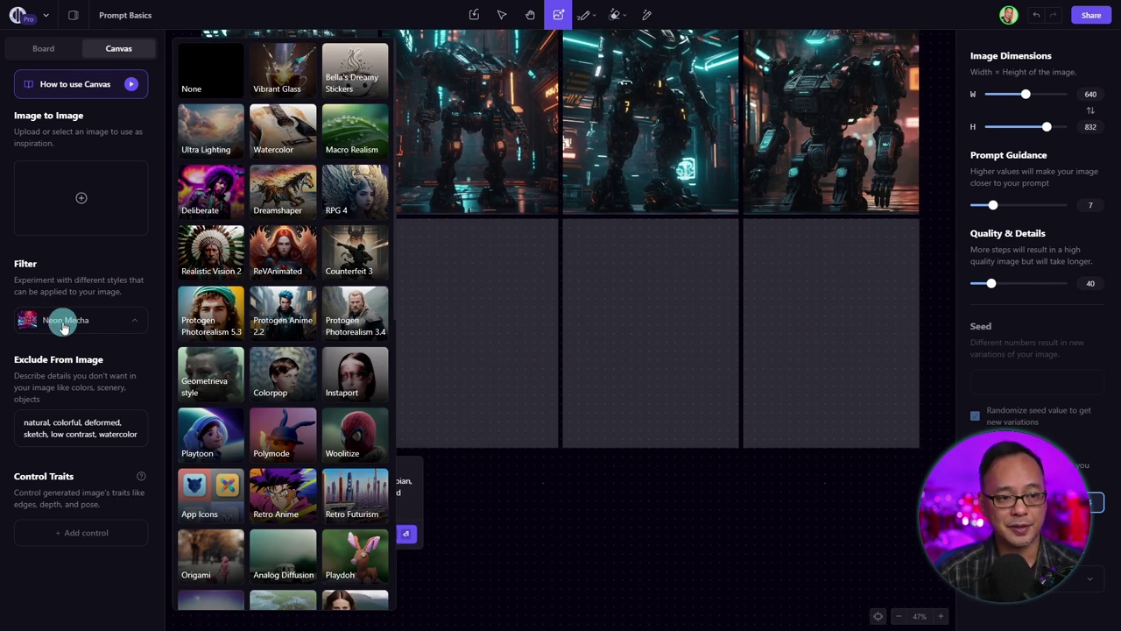
left_click(355, 191)
key("ctrl+Return")
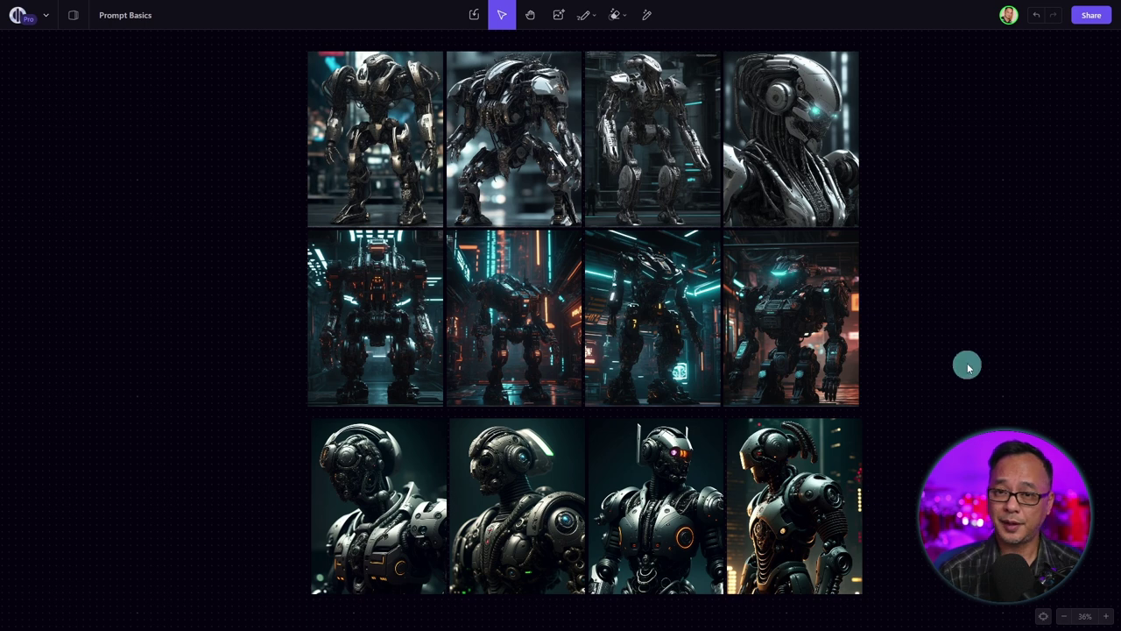
Fit the view to the new three-row robot grid, select it and nudge it up and right.
scroll(969, 358, "down", 3)
left_click_drag(1006, 332, 756, 327)
left_click_drag(931, 292, 789, 294)
scroll(880, 291, "down", 1)
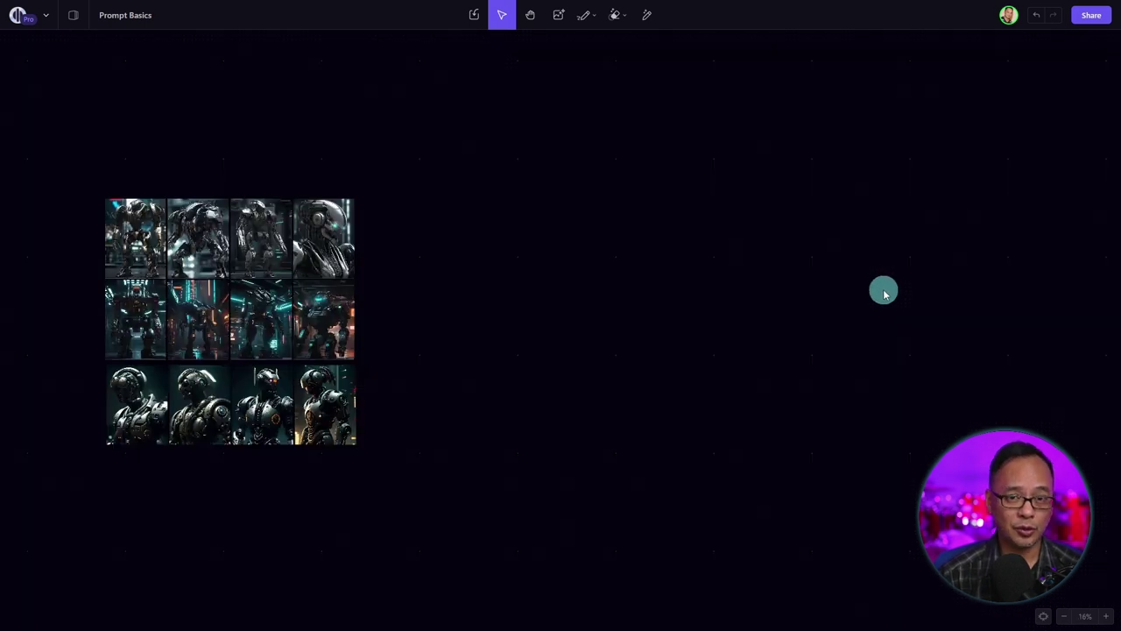
key("shift+1")
left_click_drag(798, 163, 102, 438)
left_click_drag(617, 462, 659, 451)
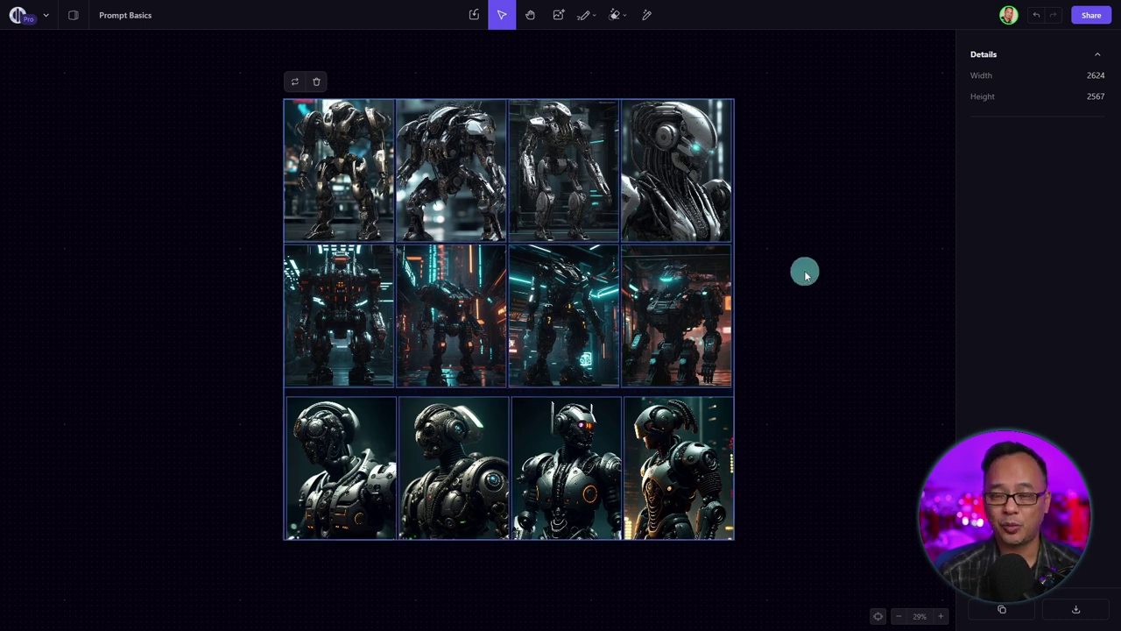
Bring the silver and neon-pink android grid down and line it up beside the new grid.
scroll(815, 263, "down", 10)
left_click_drag(698, 325, 618, 503)
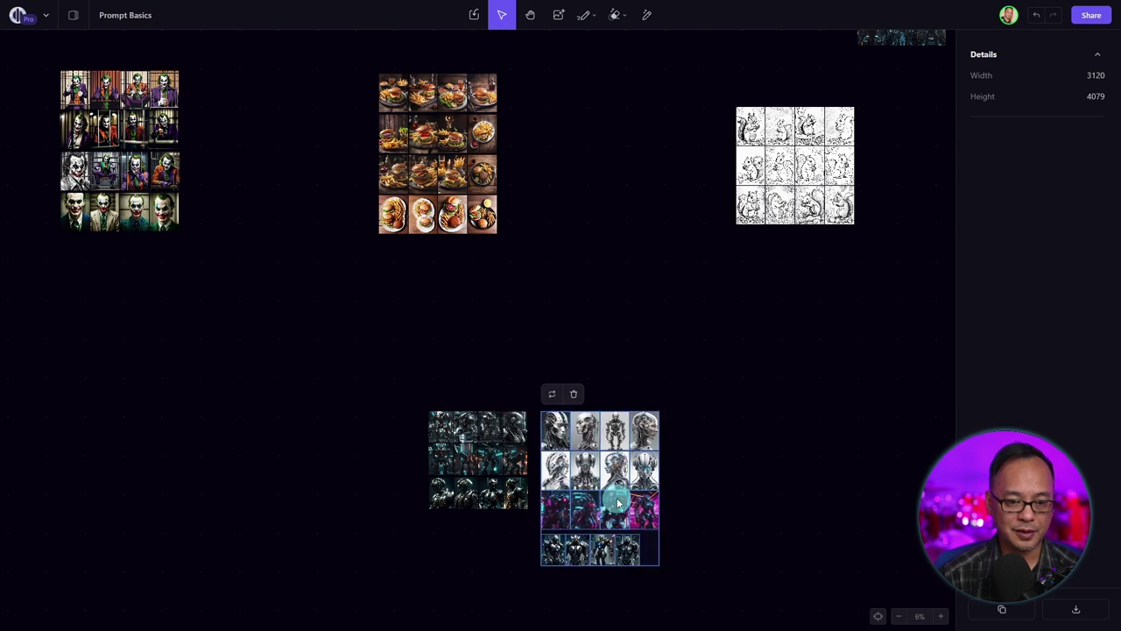
scroll(701, 495, "up", 3)
scroll(702, 495, "up", 3)
left_click(493, 457)
left_click_drag(454, 393, 490, 387)
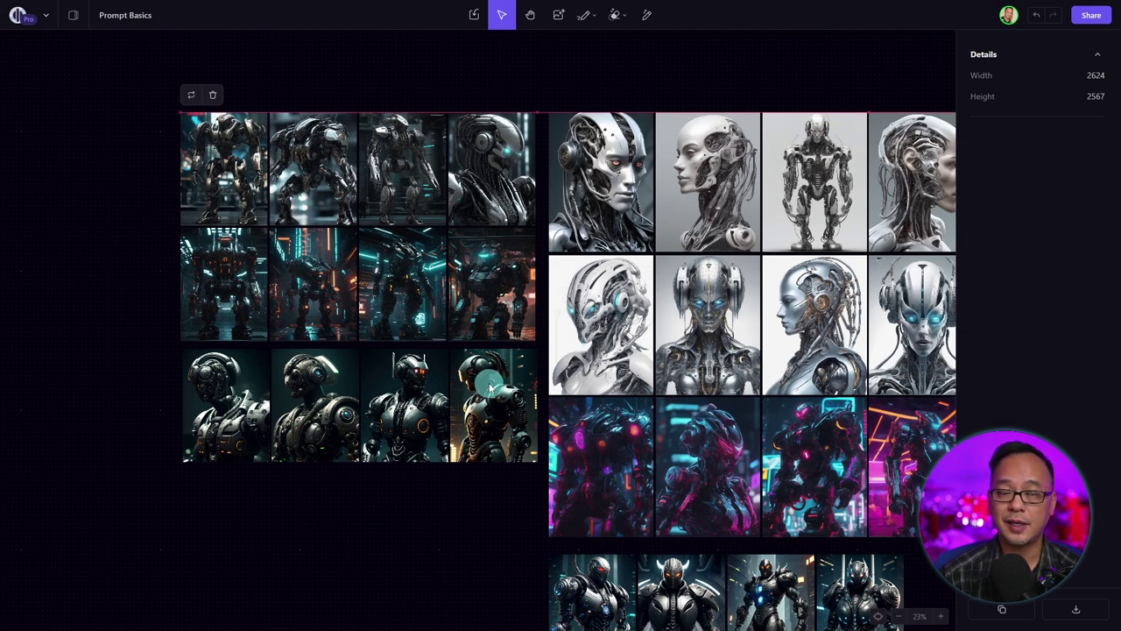
Pull the second RPG 4 robot image in the bottom row out and snap it back into its slot.
double_click(386, 407)
scroll(385, 408, "up", 5)
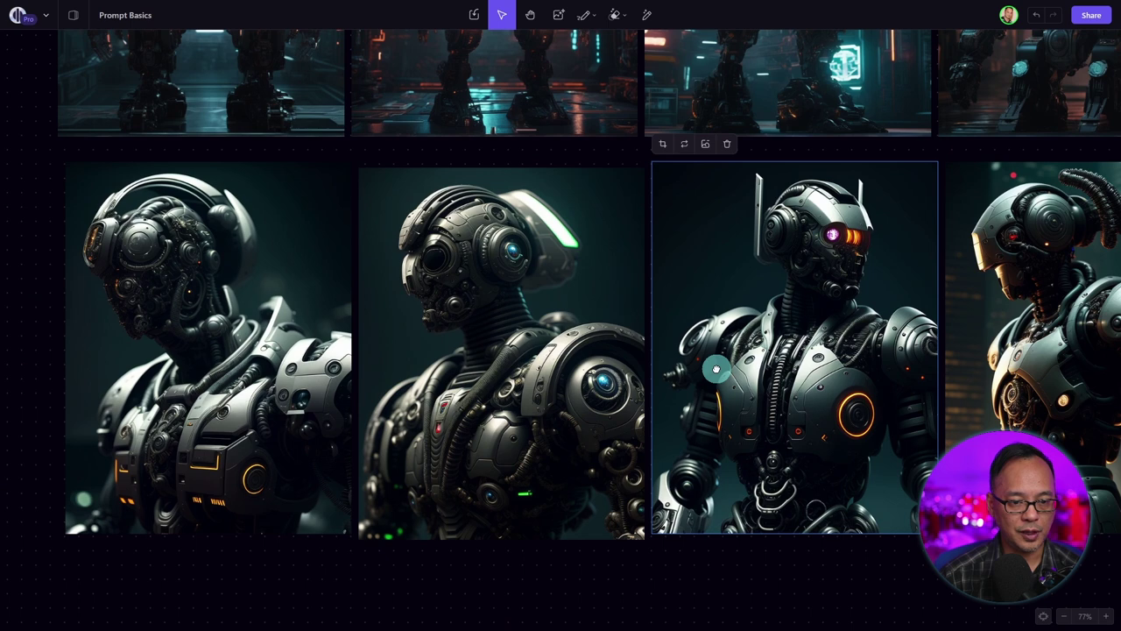
left_click_drag(558, 321, 570, 511)
left_click_drag(545, 263, 500, 240)
left_click_drag(446, 446, 445, 306)
left_click_drag(446, 303, 444, 258)
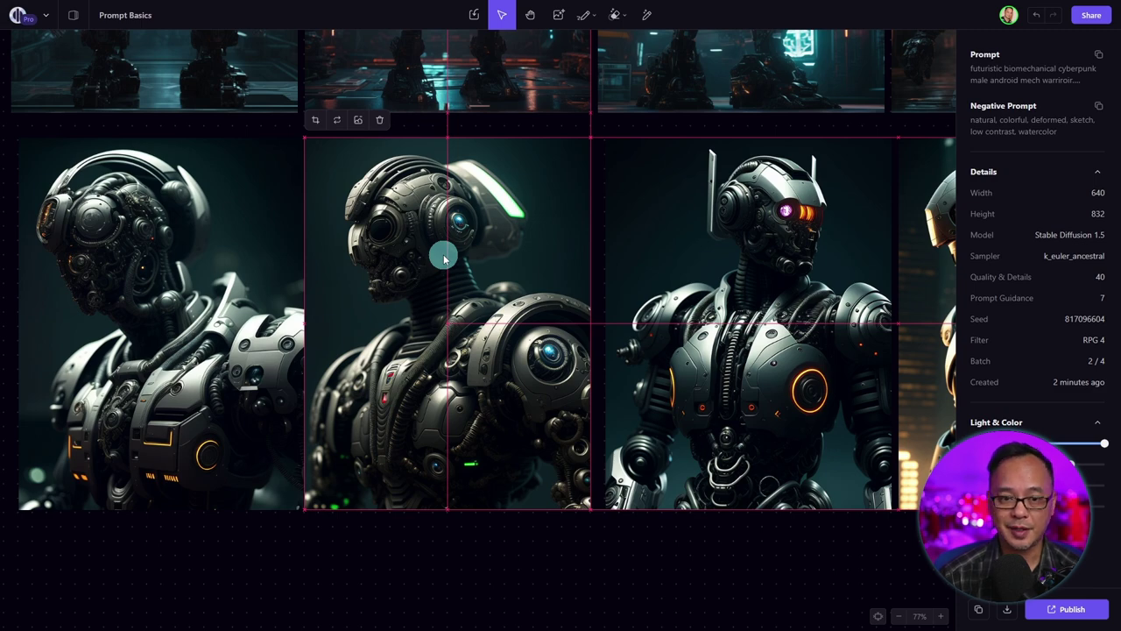
left_click_drag(444, 259, 444, 258)
scroll(444, 259, "down", 5)
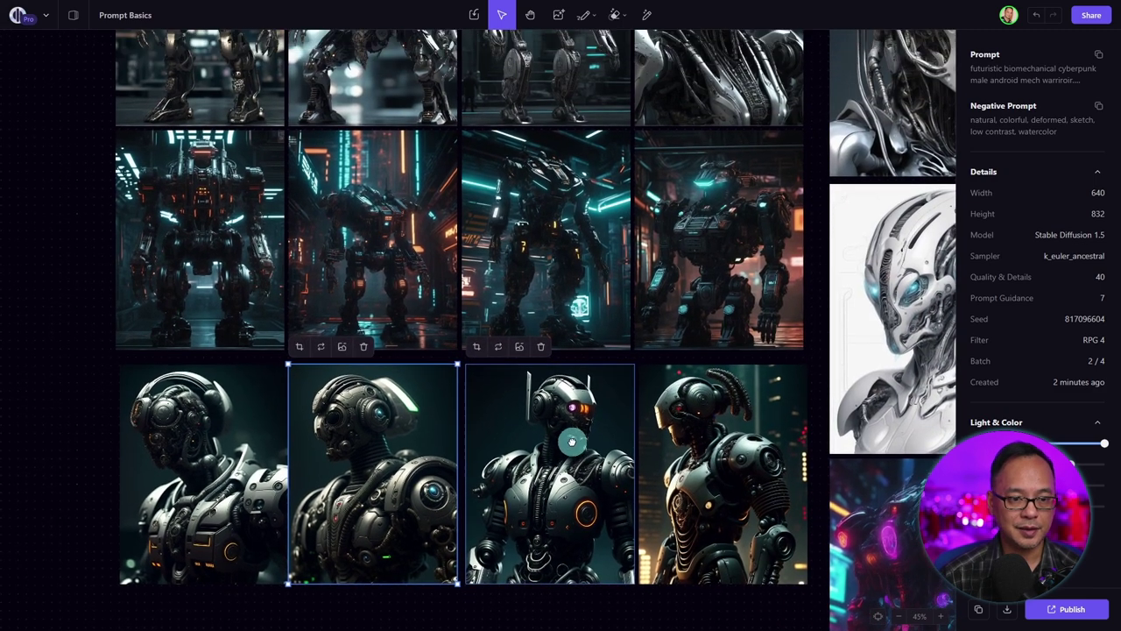
scroll(870, 524, "down", 5)
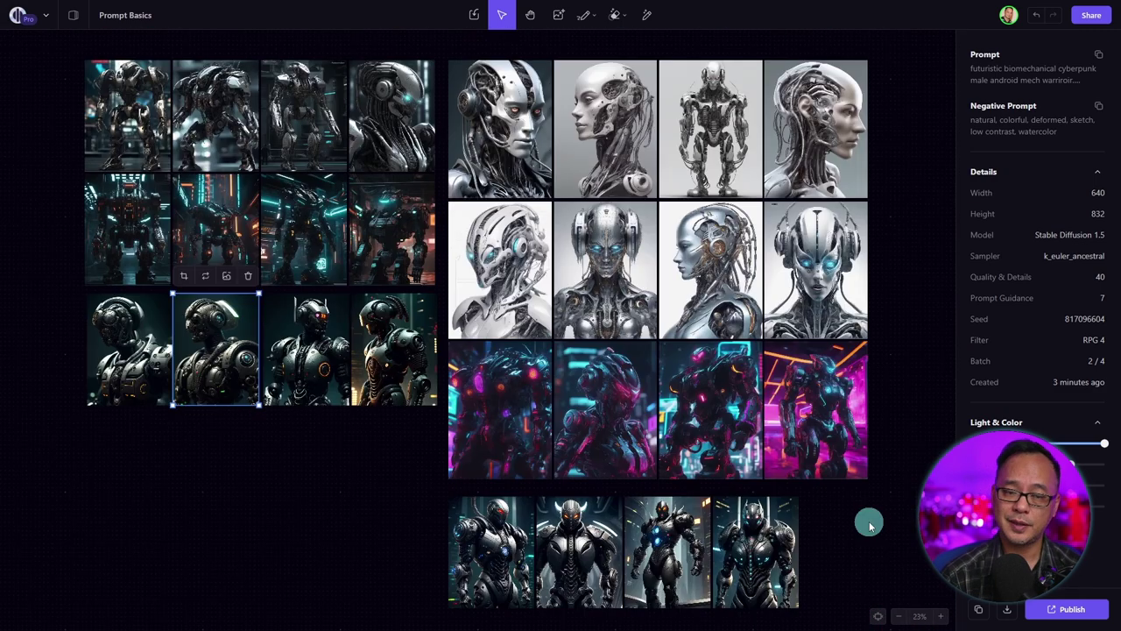